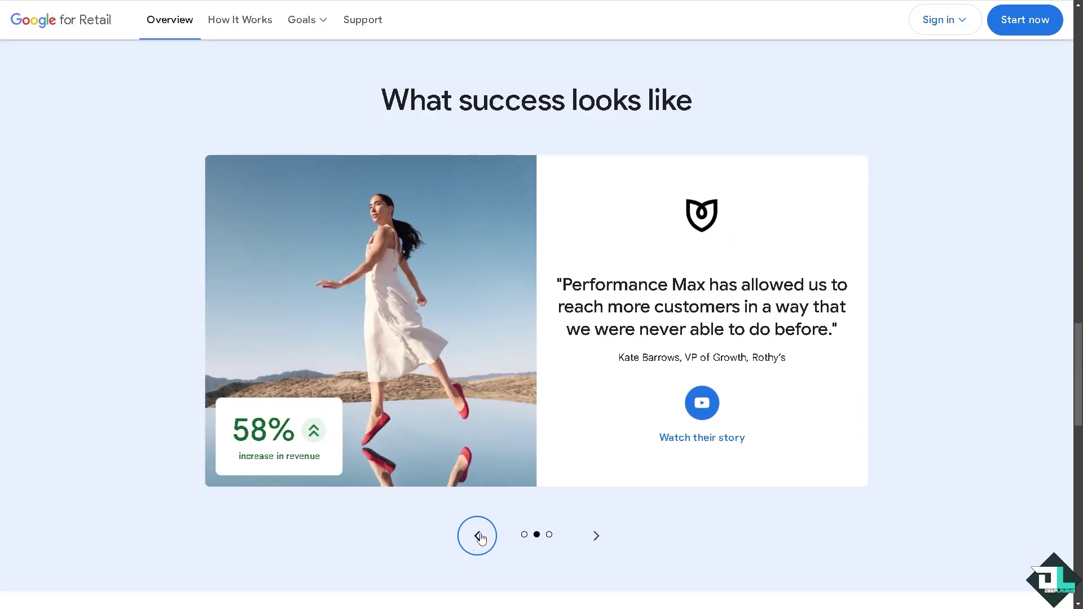
Browse the success stories carousel to the Best Buy story, then show the Sign in options.
left_click(478, 537)
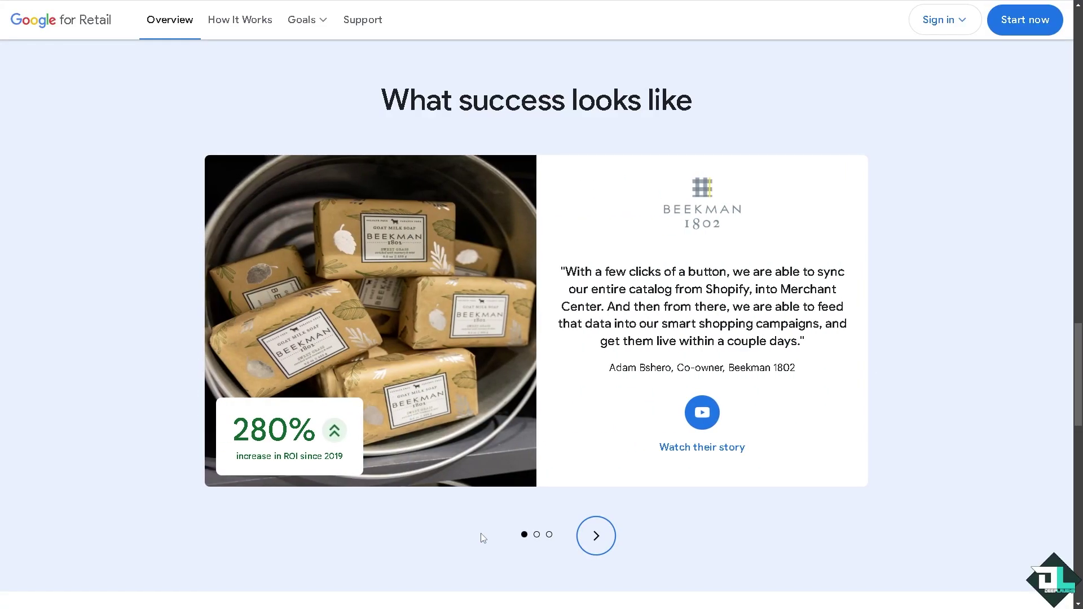
left_click(596, 535)
left_click(596, 538)
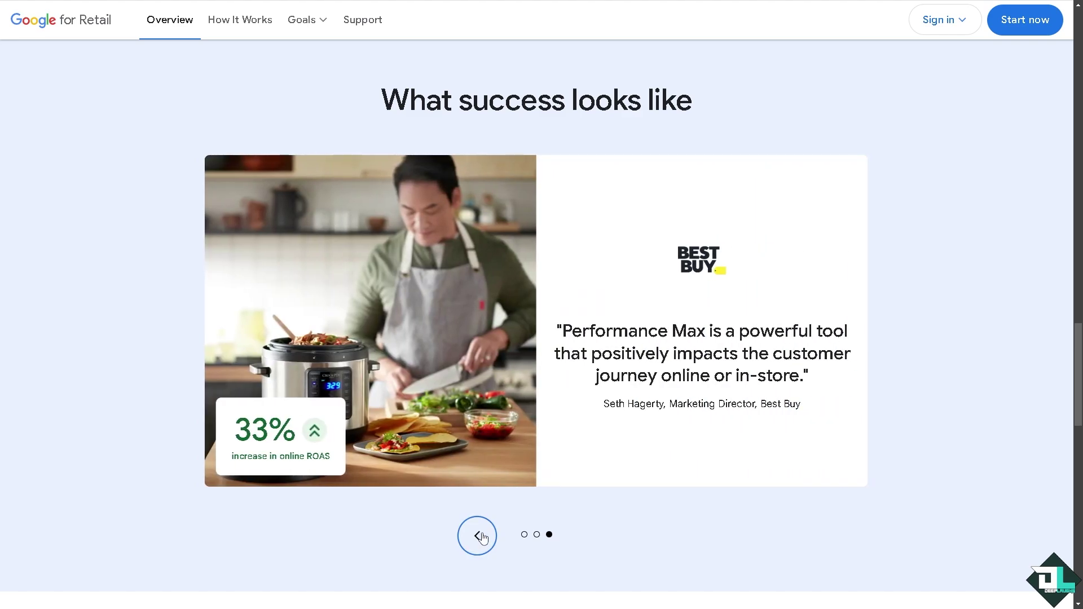
left_click(481, 537)
left_click(478, 537)
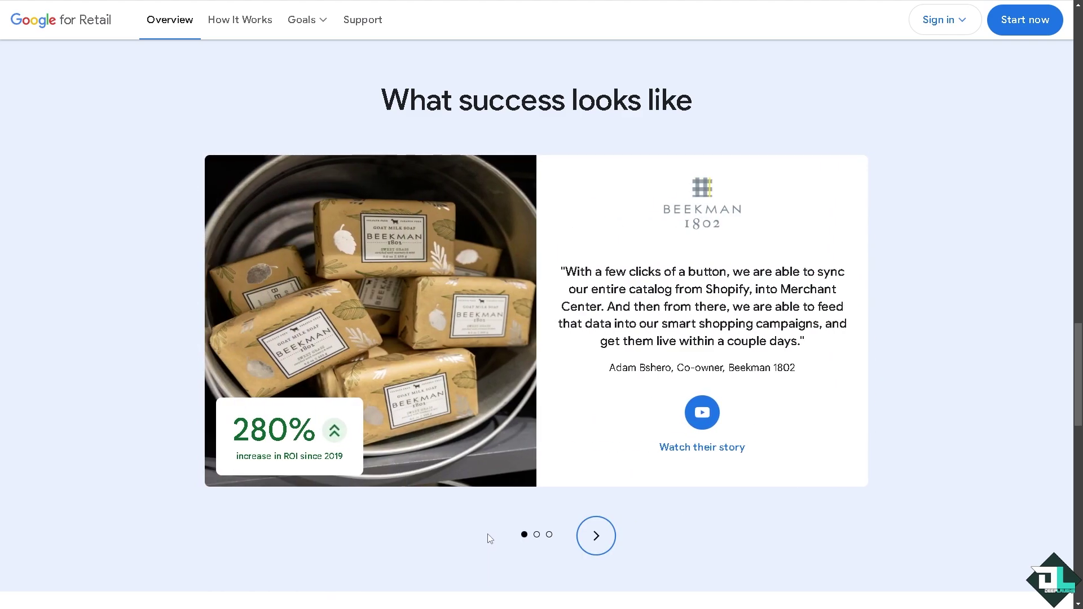
left_click(596, 537)
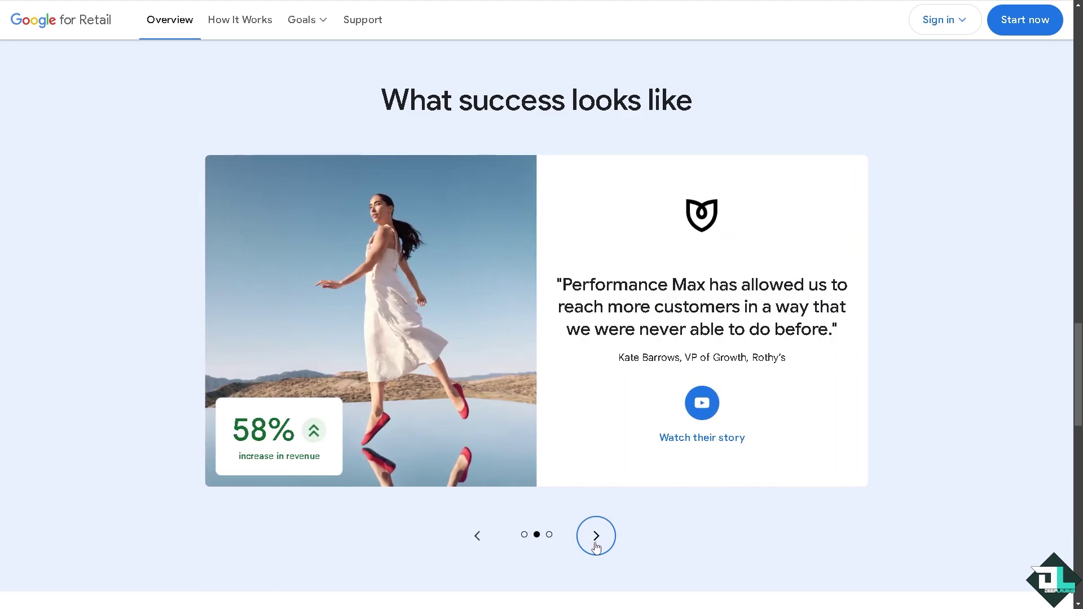
left_click(596, 537)
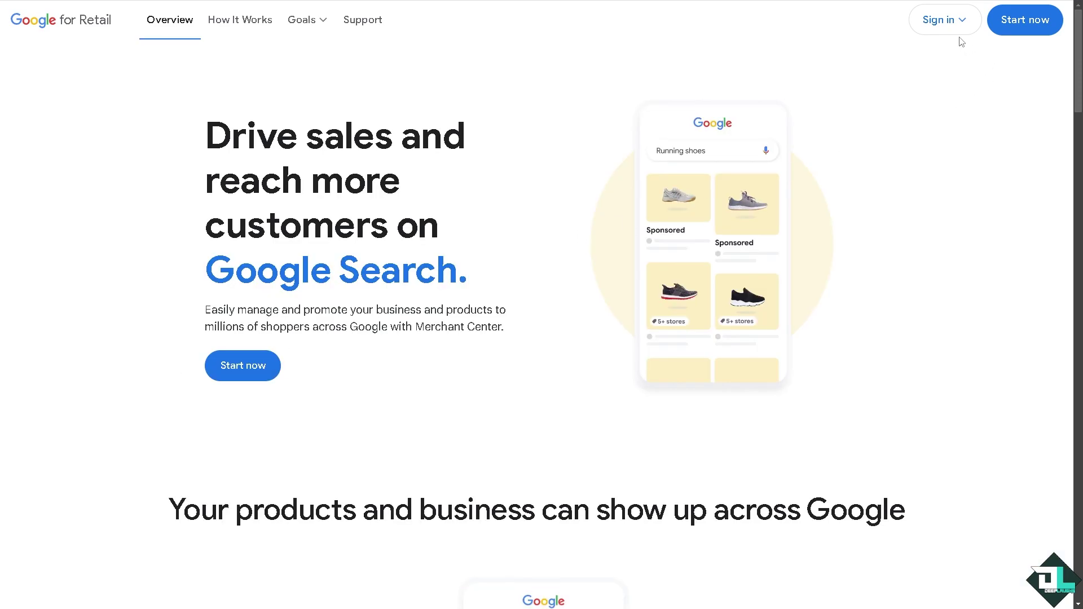
left_click(956, 25)
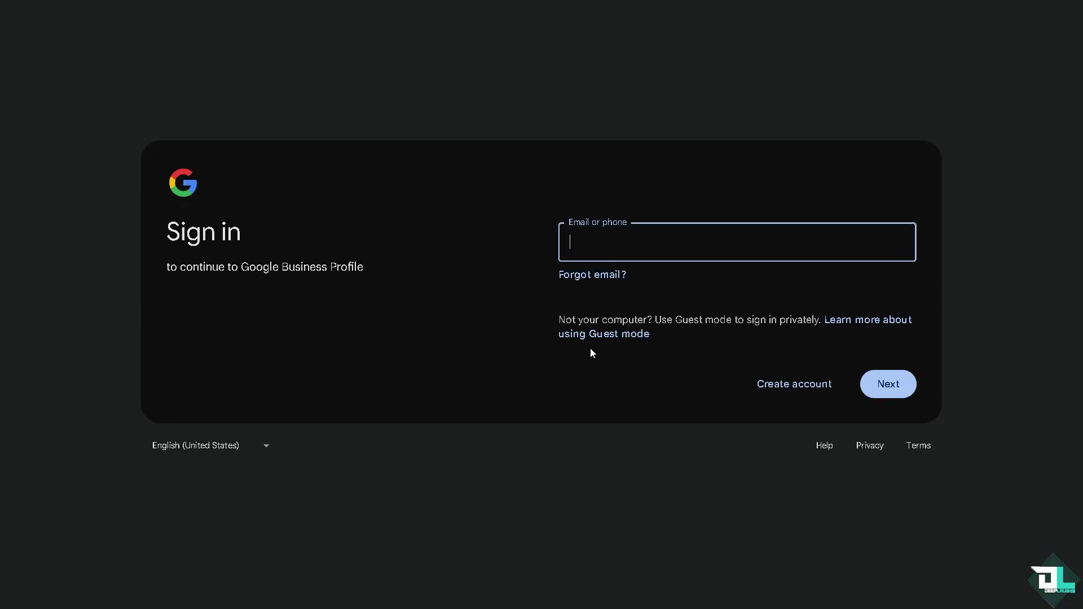
Bring up the account-creation options on the Google sign-in page.
left_click(767, 383)
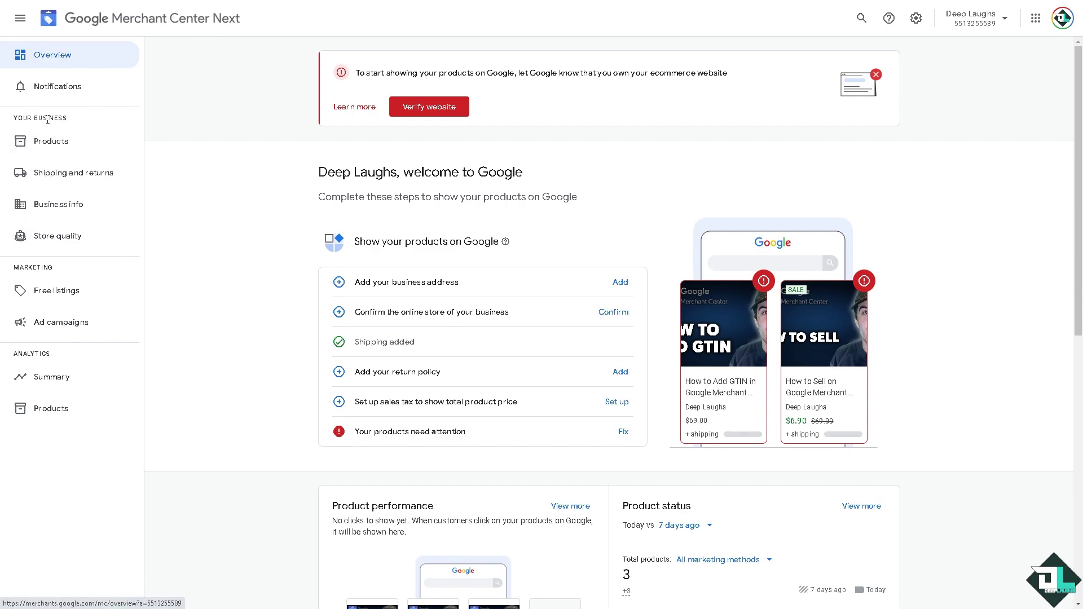
Start a new shipping policy from Shipping and returns, auto-named 'Shipping Policy 2024-12-14'.
left_click_drag(14, 117, 70, 118)
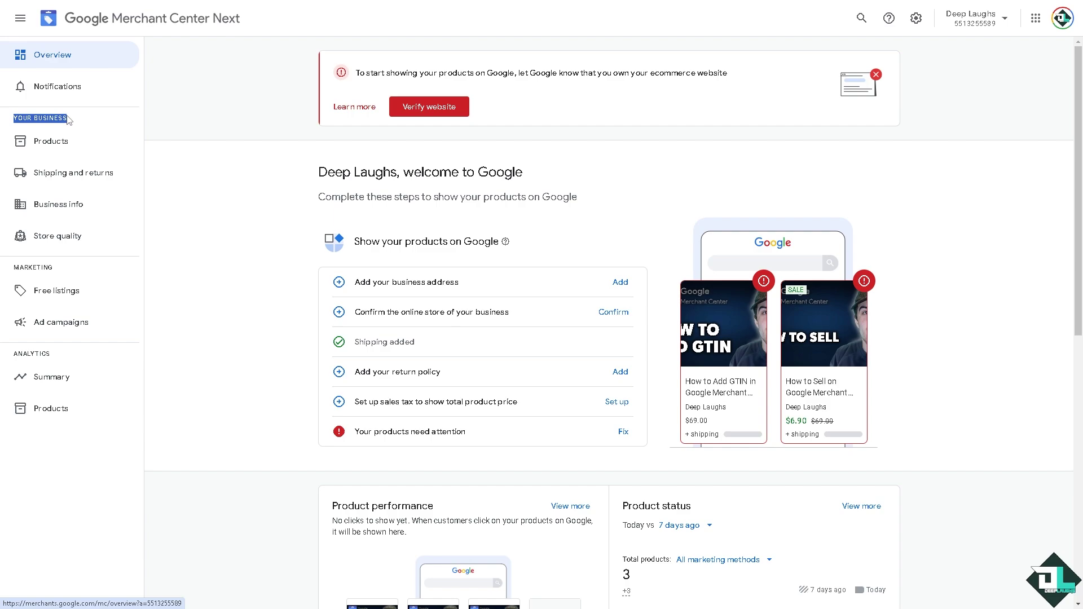
left_click(94, 179)
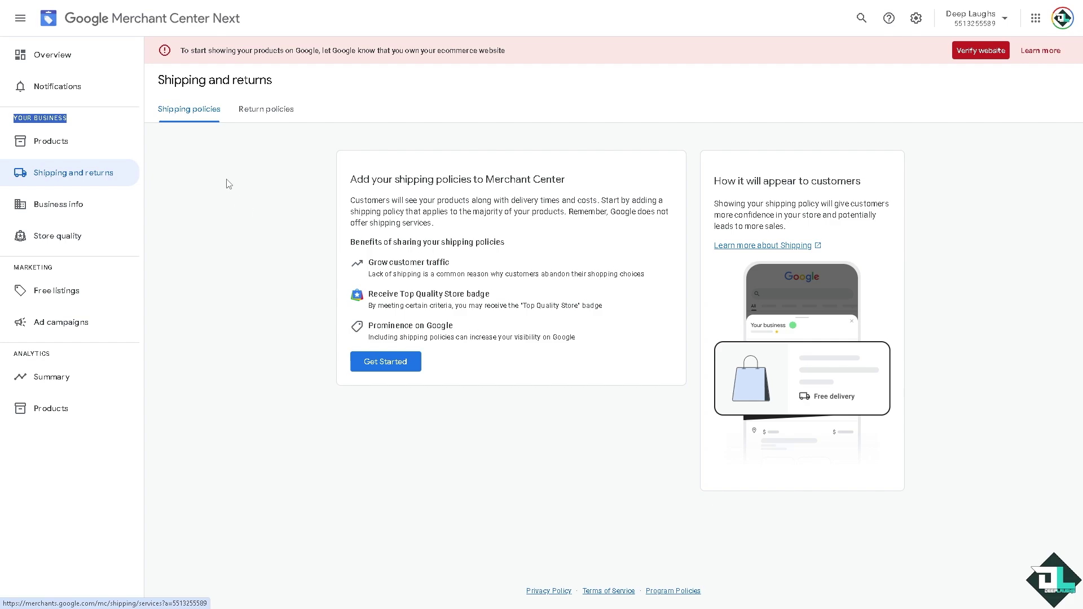
left_click(393, 364)
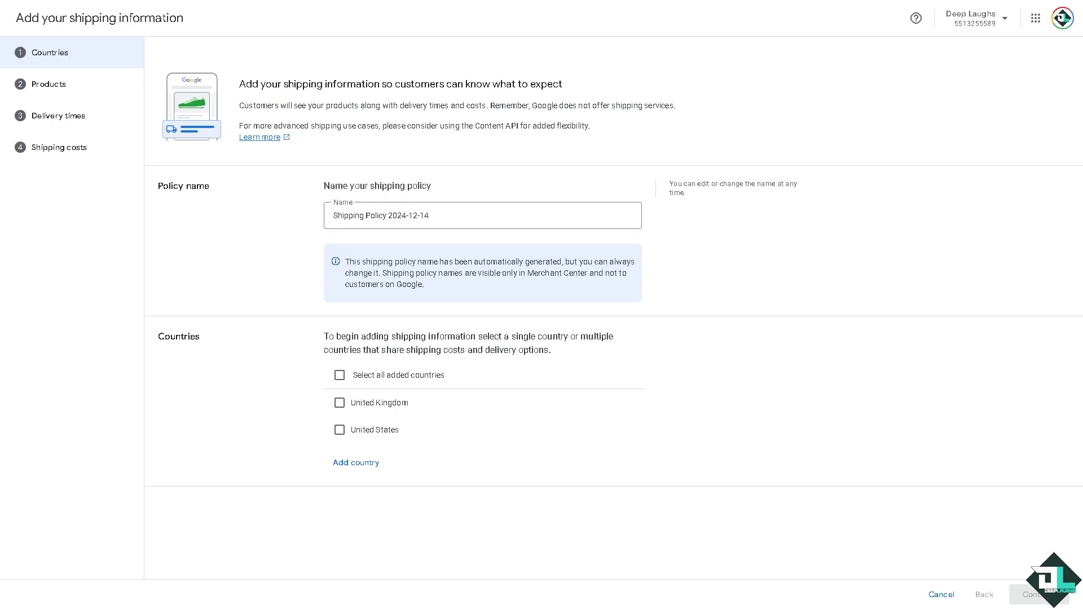
Replace the generated policy name with 'How to Change Currency in Google Merchant Center'.
triple_click(462, 215)
type("How to Change Currency in Google Merchant Center")
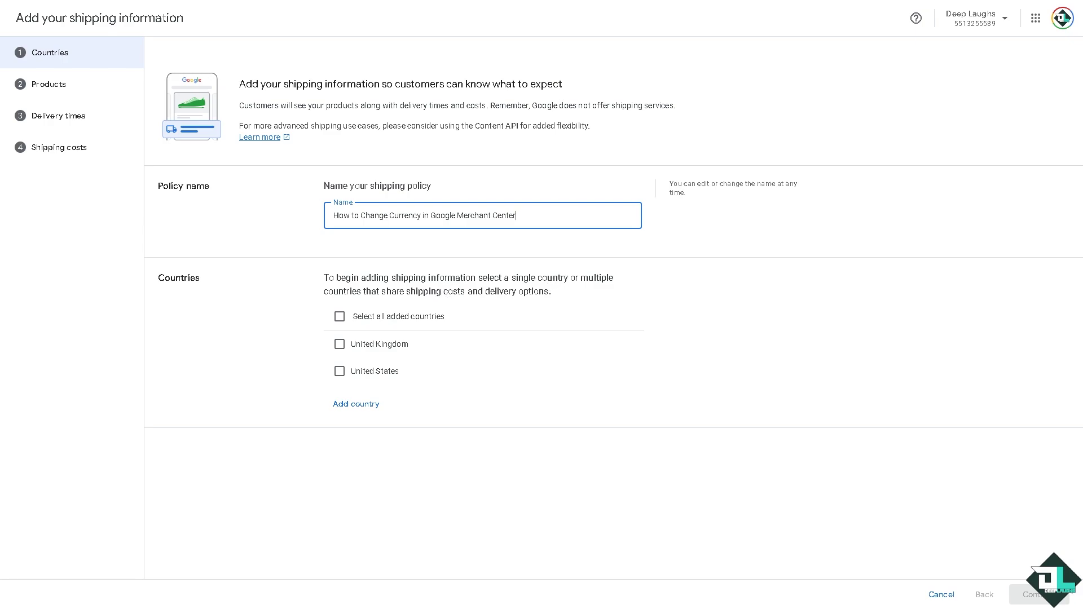
key("Tab")
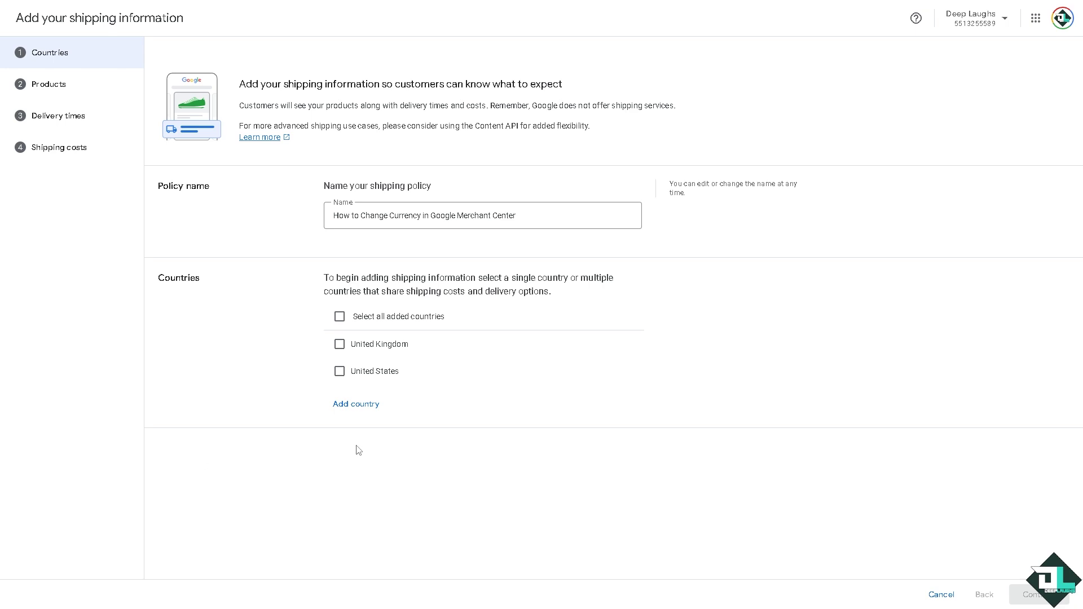
Add Denmark as the policy's shipping country and continue to the Products step.
left_click(367, 407)
scroll(531, 289, "down", 9)
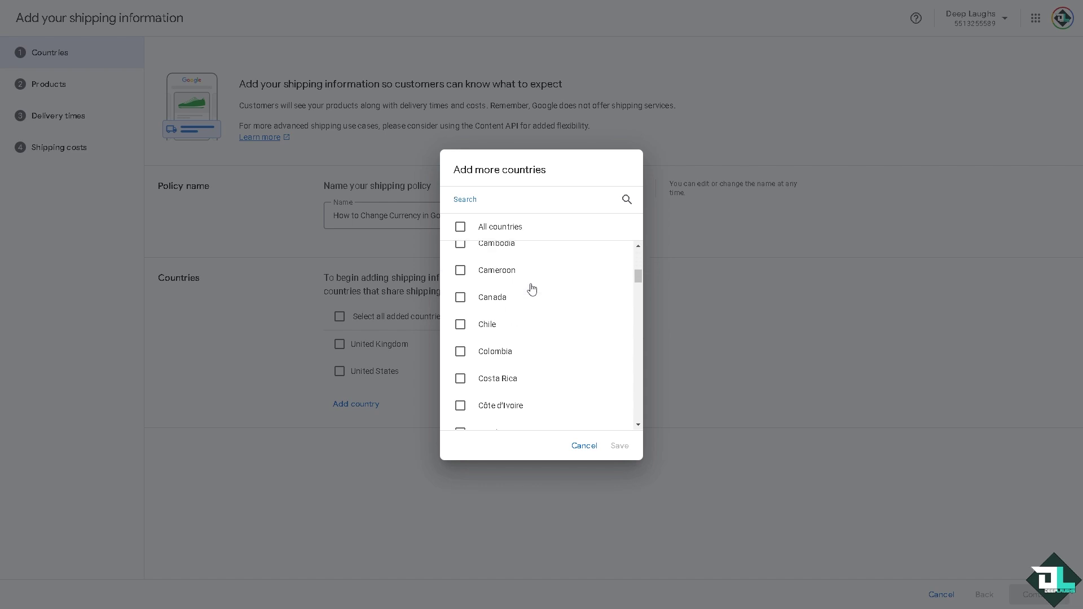
scroll(532, 289, "up", 2)
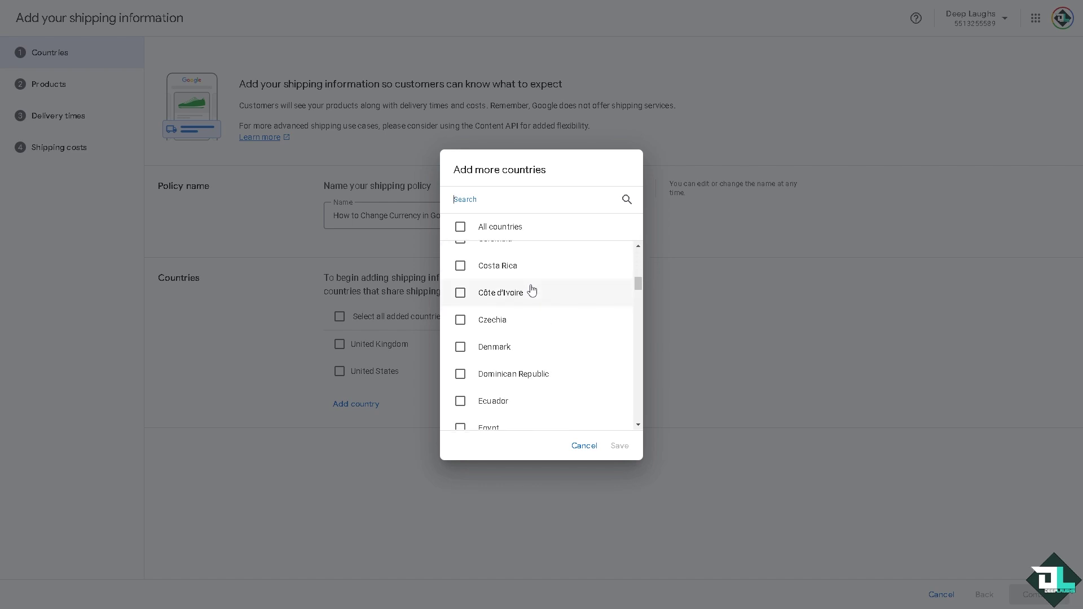
left_click(480, 346)
left_click(627, 449)
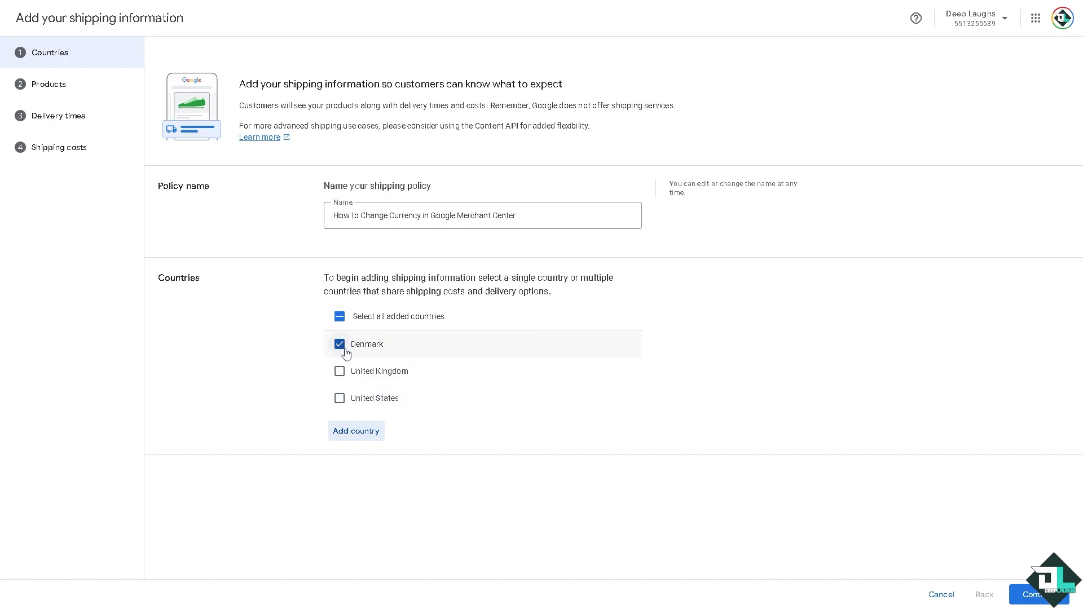
left_click(1028, 594)
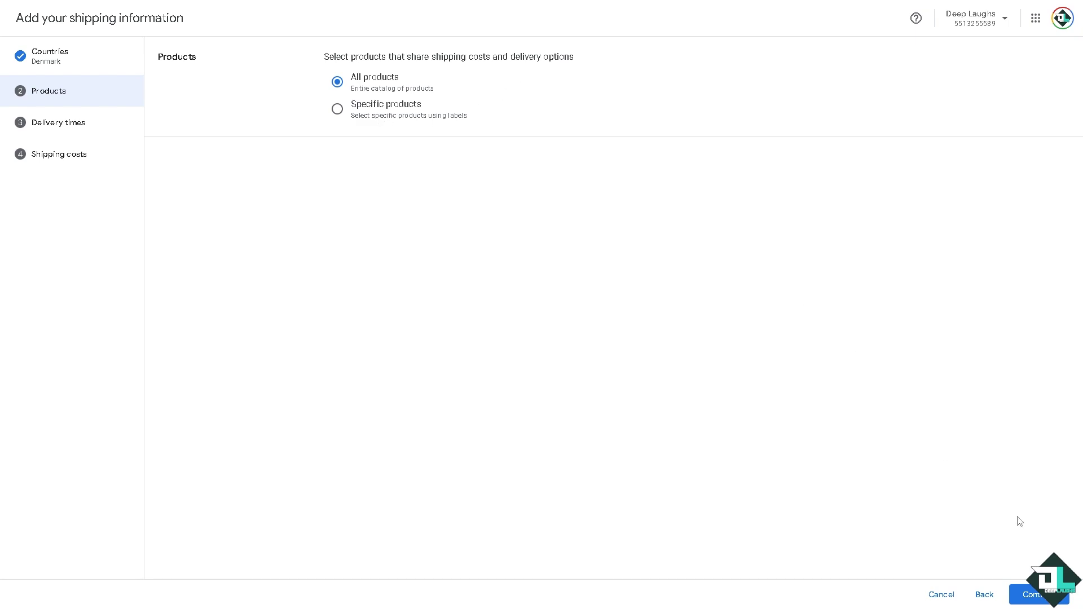
Apply the policy to All products and continue to Delivery times.
left_click(1029, 592)
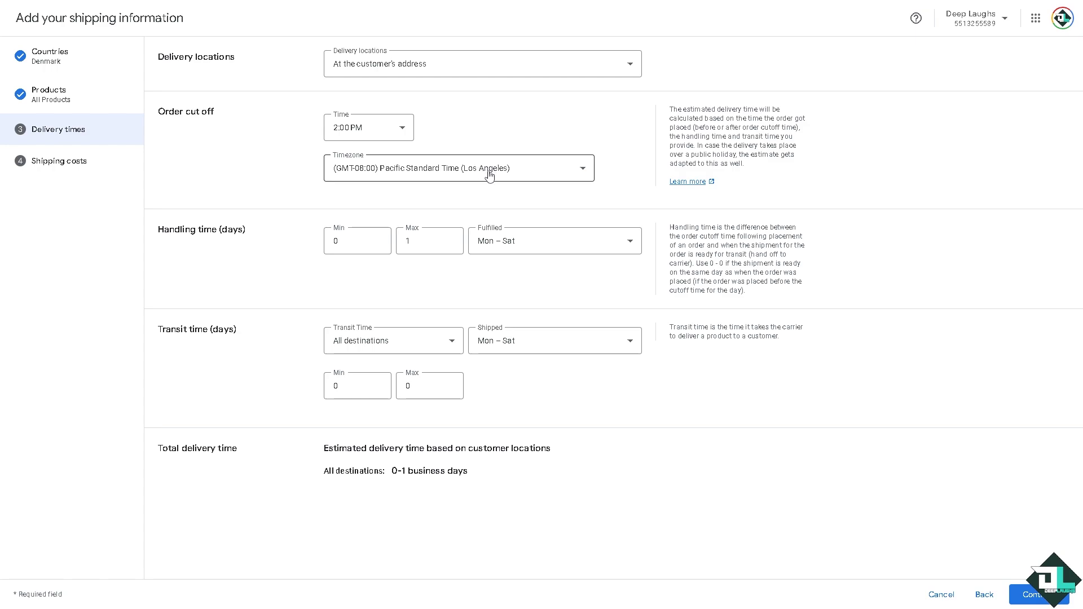
Keep the default delivery times and set the shipping cost currency to CZK.
left_click(1033, 595)
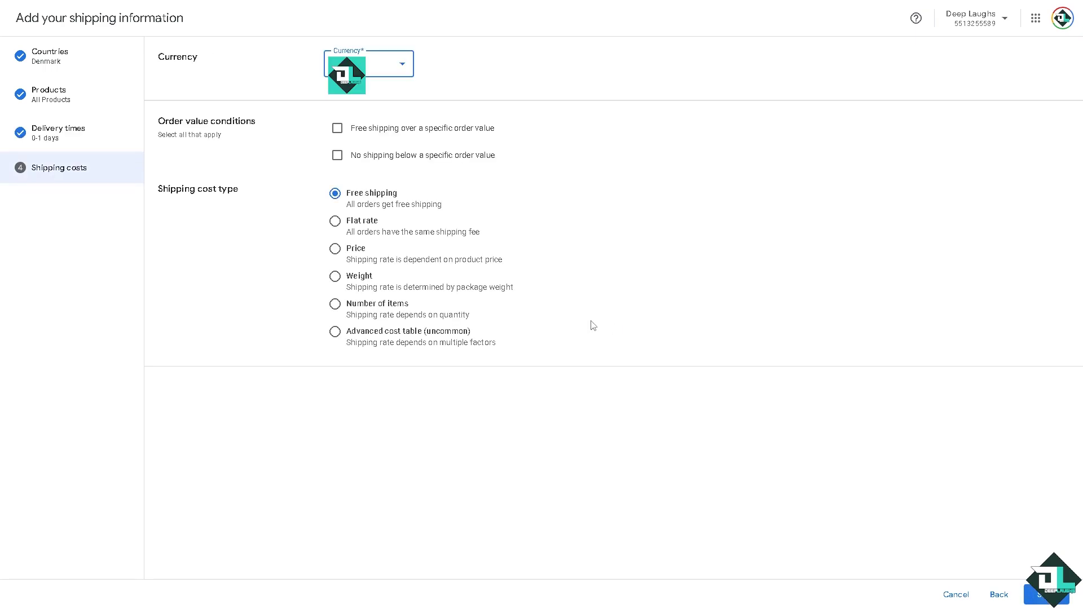
left_click(384, 70)
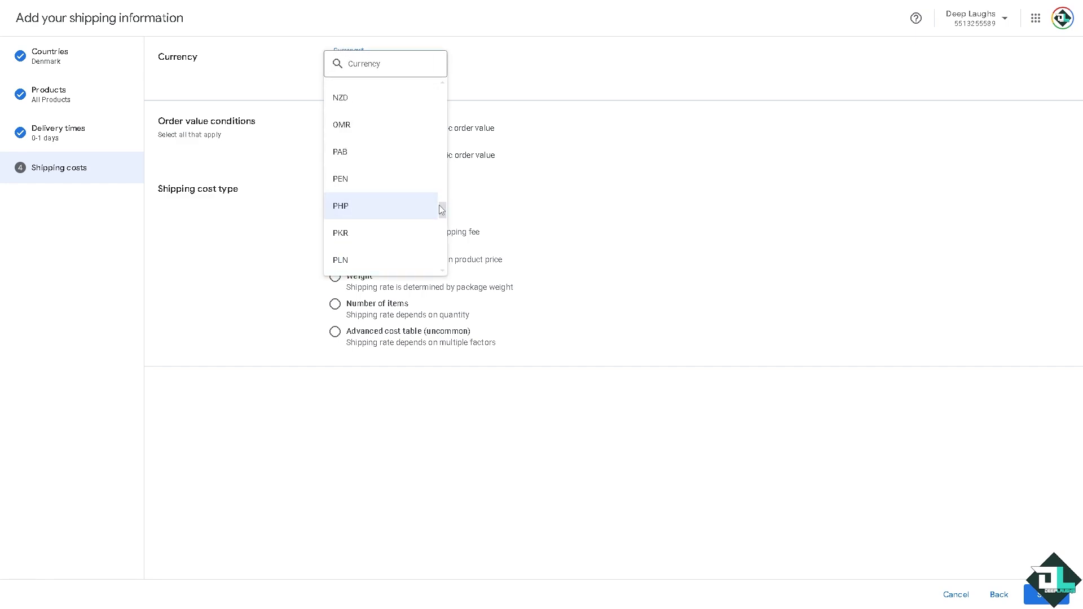
scroll(440, 211, "down", 5)
scroll(444, 237, "down", 3)
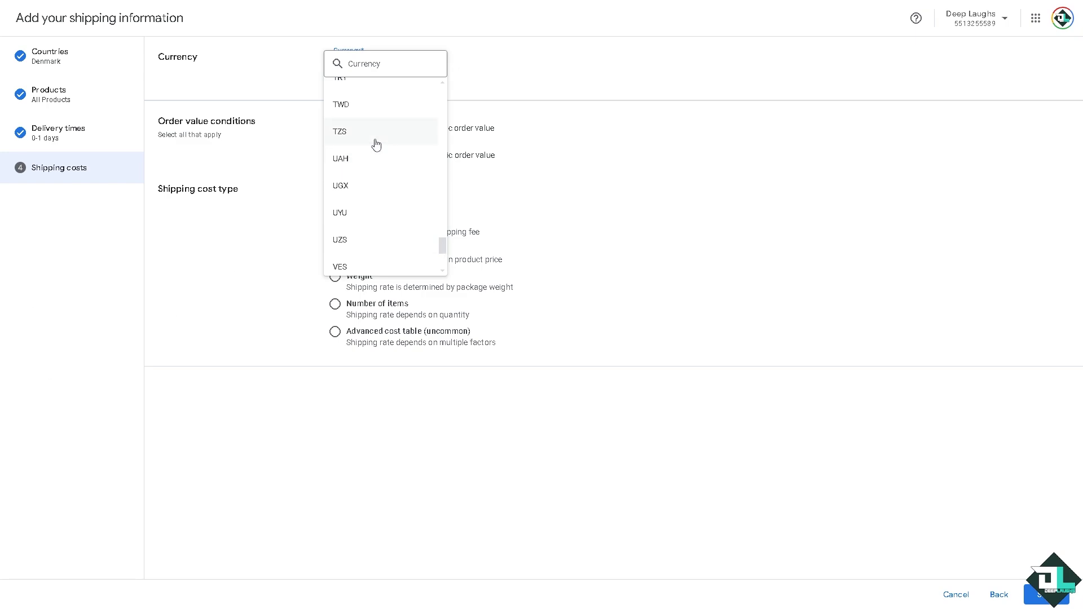
scroll(377, 162, "up", 10)
scroll(378, 164, "up", 10)
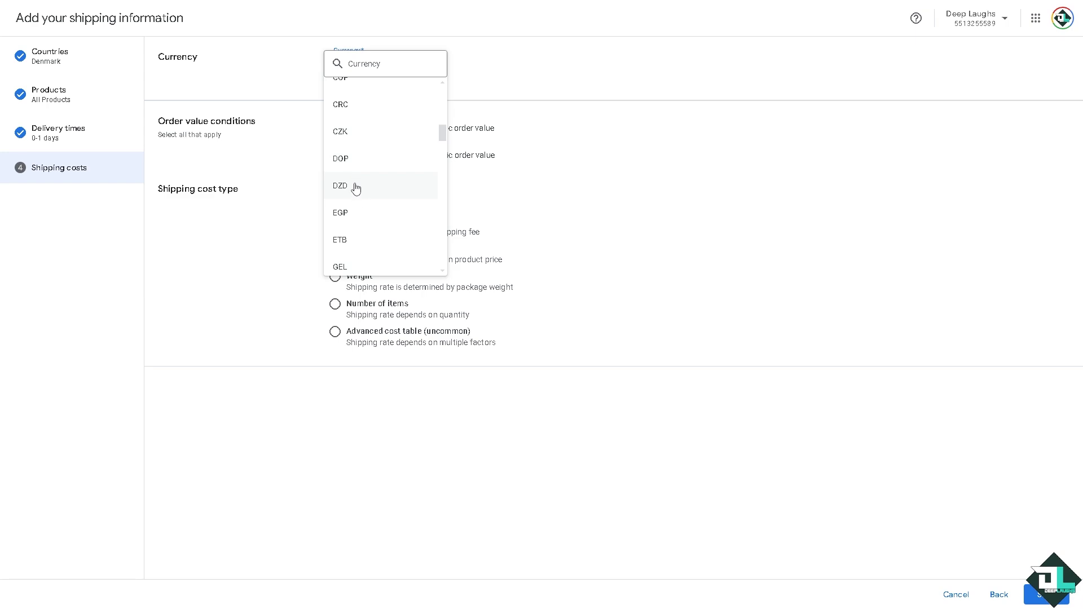
left_click(369, 134)
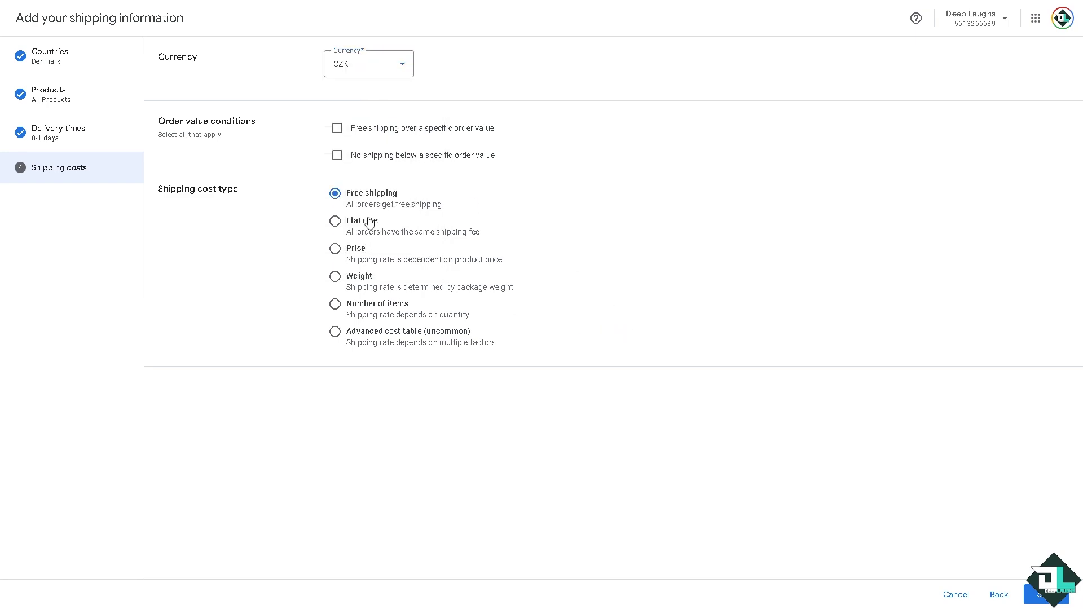
Preview the free-shipping, minimum-order, flat-rate and price-based cost options, then cancel without saving.
left_click(337, 128)
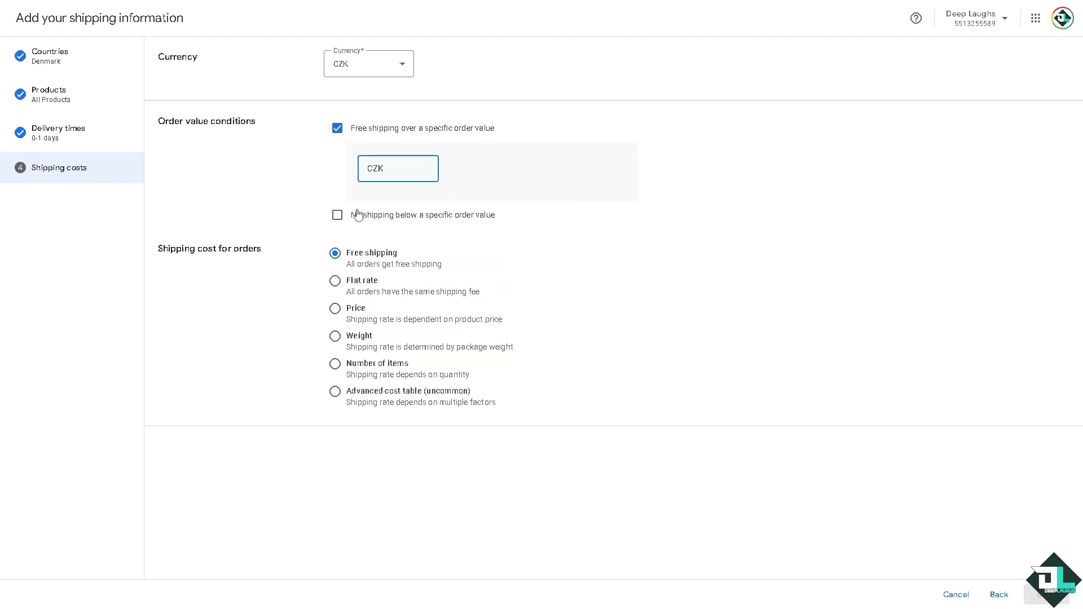
left_click(338, 217)
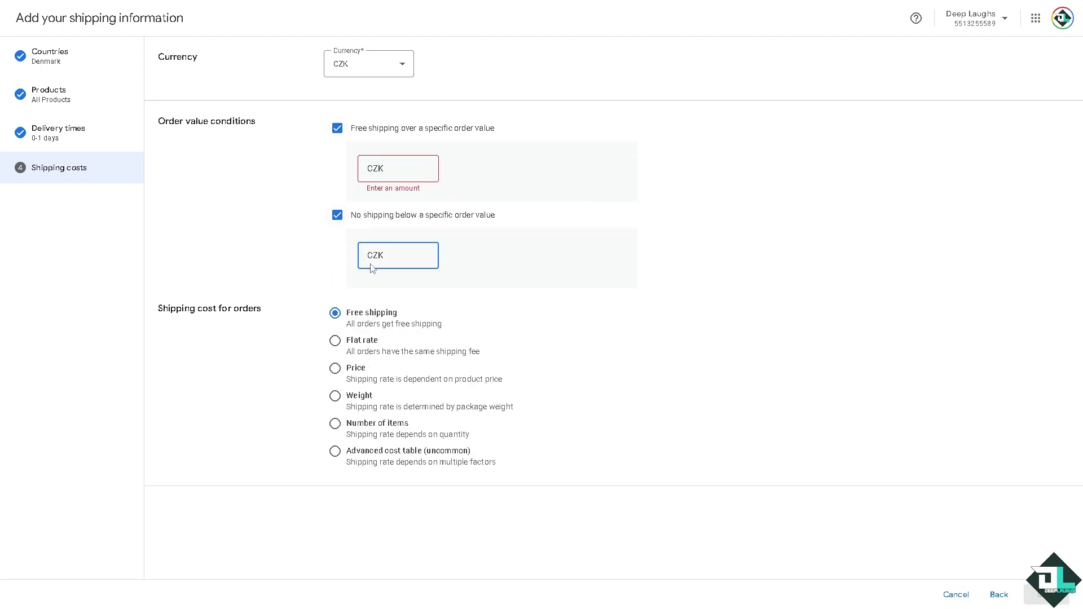
left_click(335, 340)
left_click(337, 434)
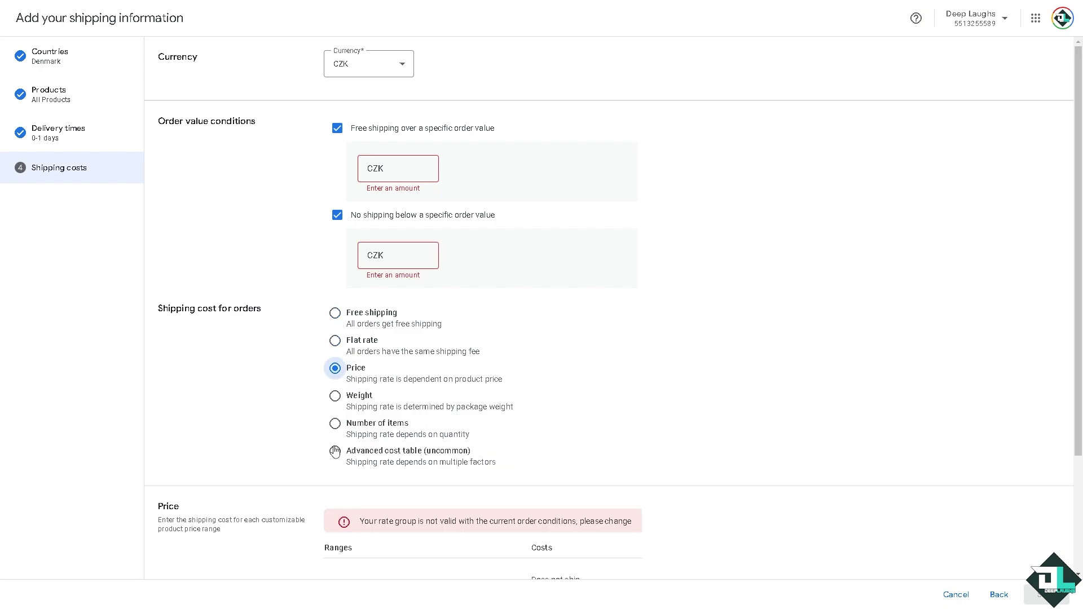
scroll(350, 431, "down", 3)
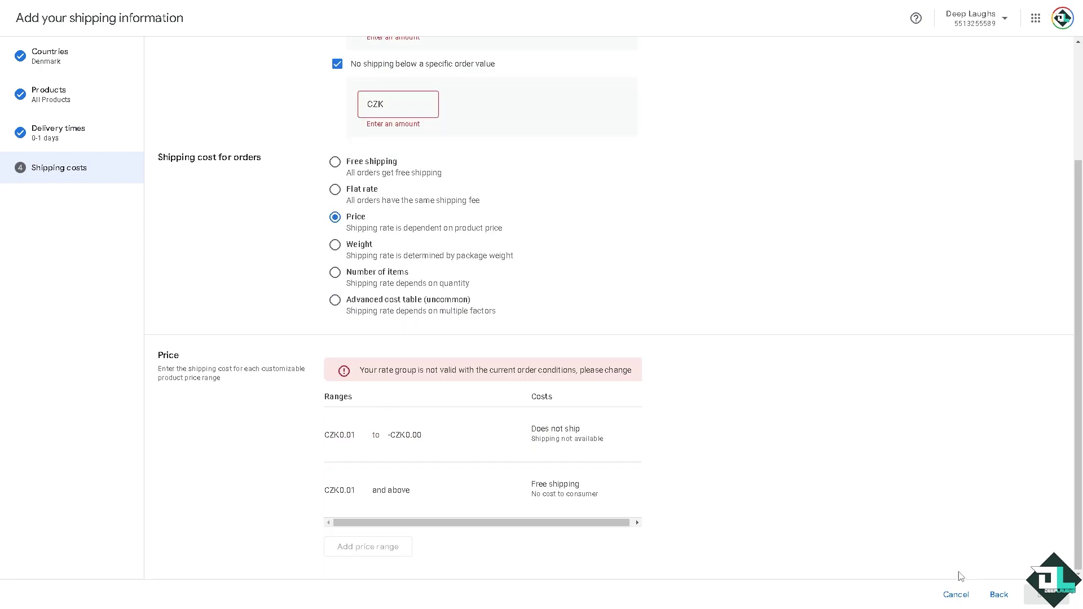
left_click(956, 595)
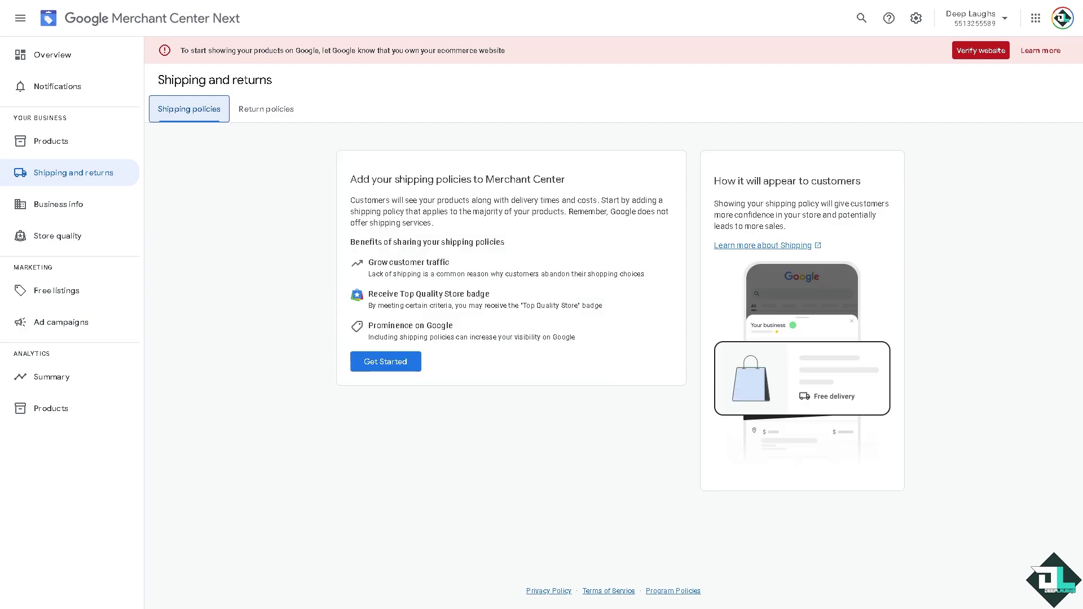
Go to Business Manager through the account menu at the top right.
left_click(205, 384)
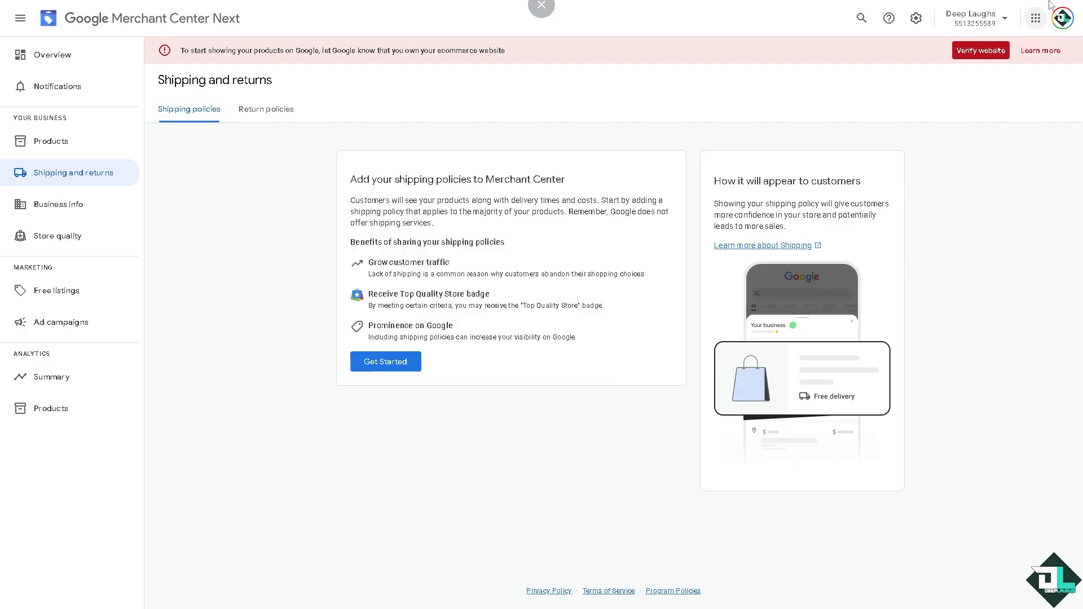
left_click(971, 18)
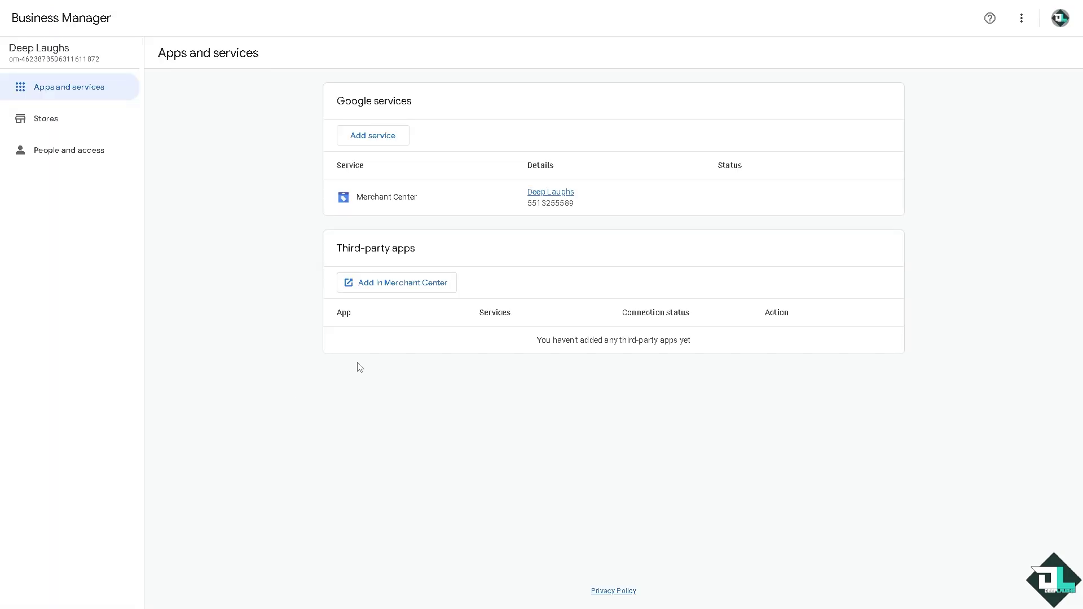
From Stores, add a profile and choose to create a new Business Profile.
left_click(57, 124)
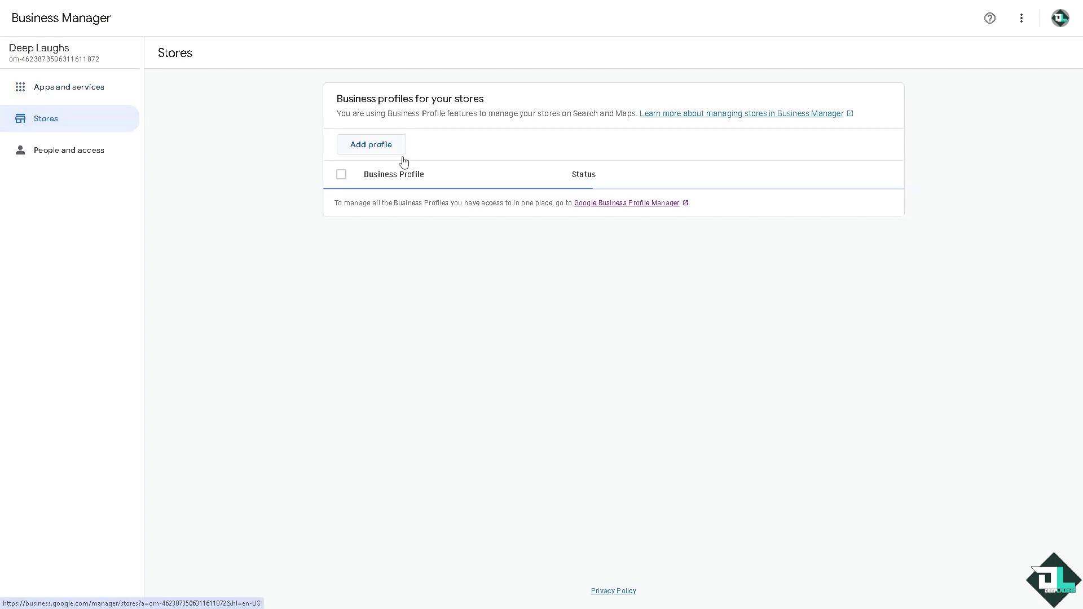
left_click(376, 144)
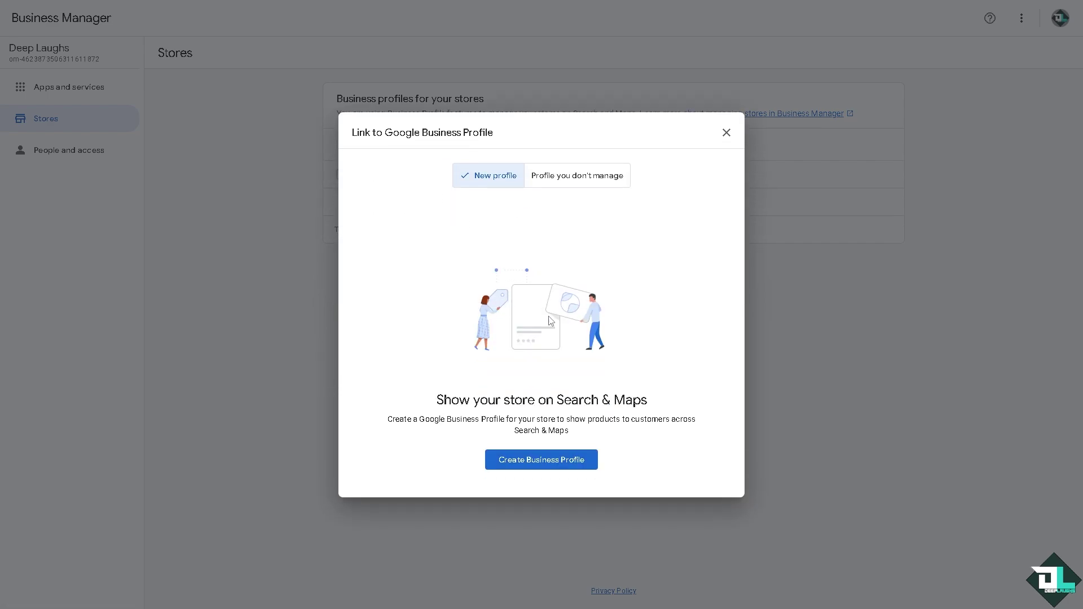
left_click(548, 464)
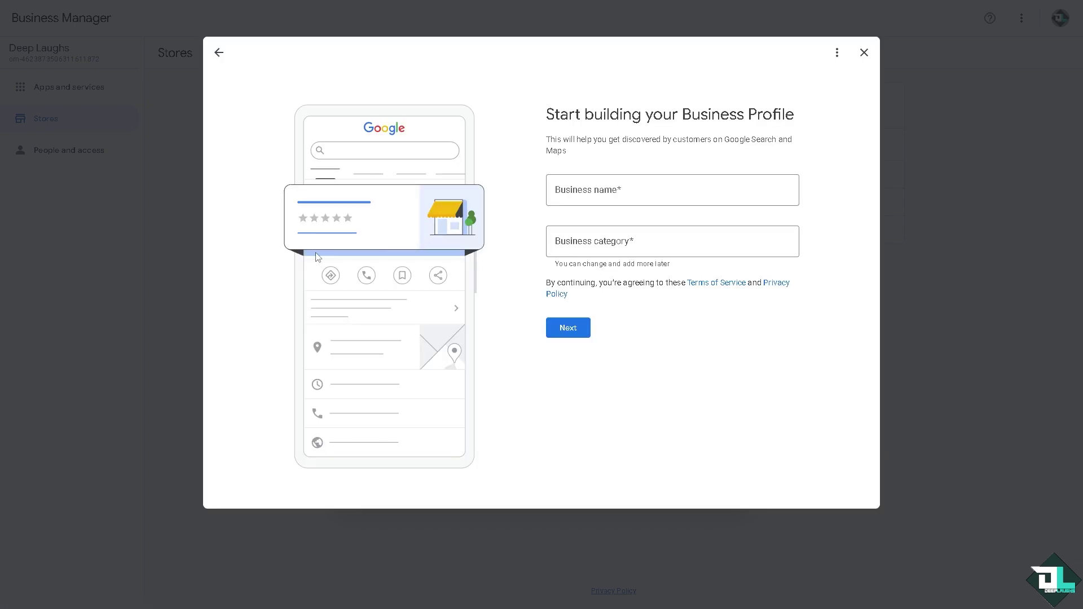
Set the category to Retaining wall supplier, answer No to a visitable location, and skip service areas.
left_click(582, 242)
type("Reta")
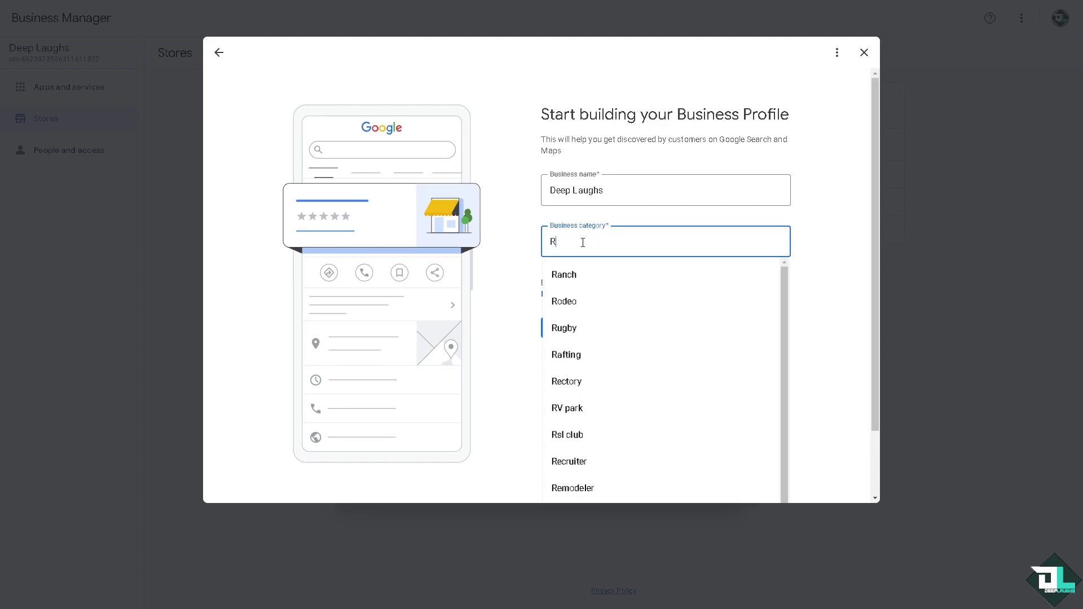
left_click(580, 276)
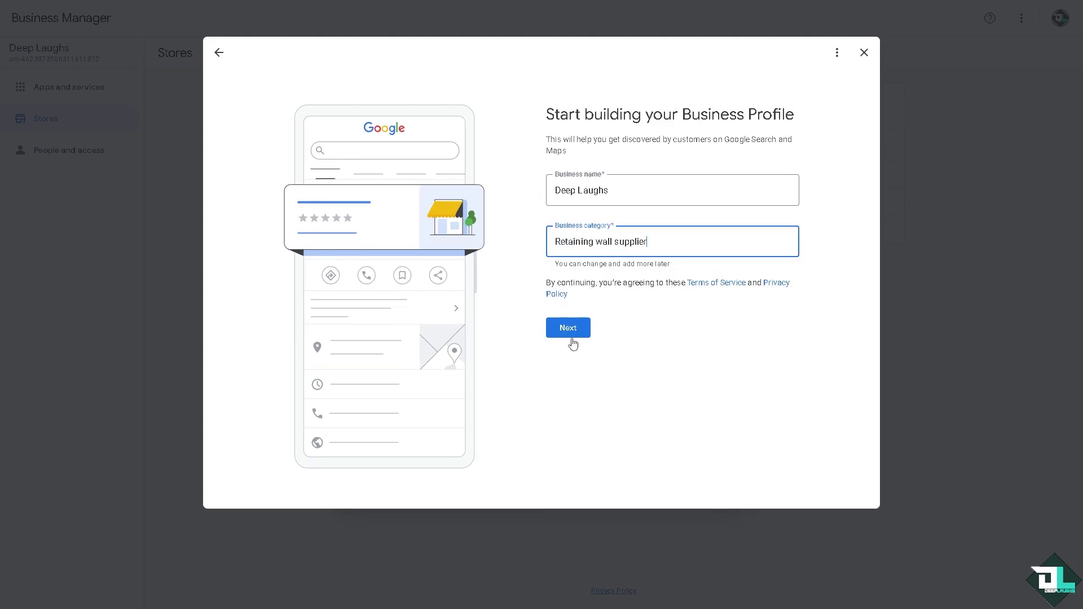
left_click(570, 330)
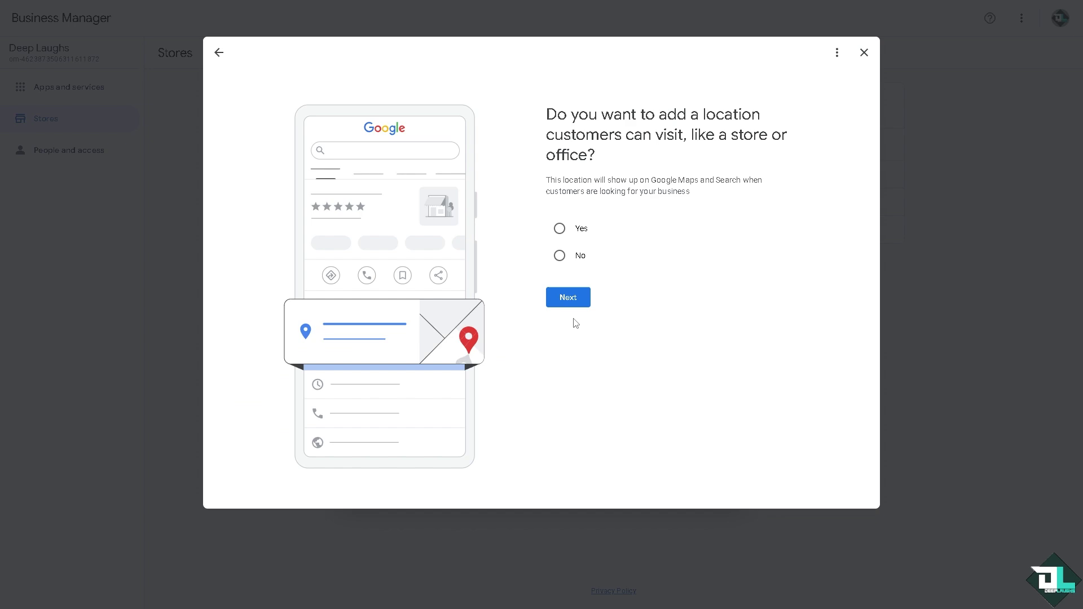
left_click(559, 256)
left_click(570, 298)
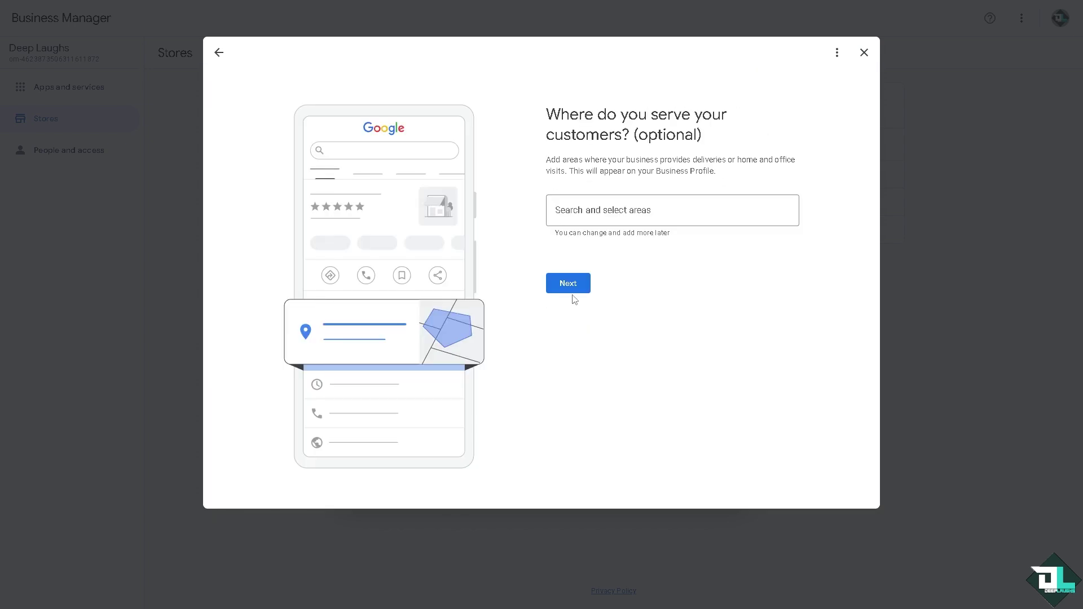
left_click(569, 285)
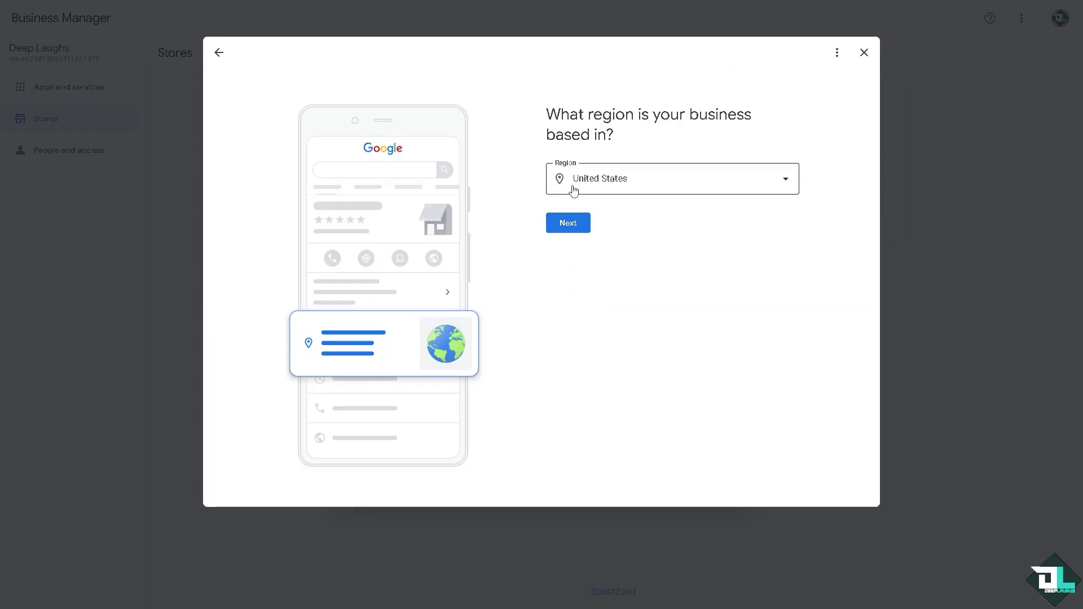
Open the Region list and keep United States as the business region.
left_click(597, 185)
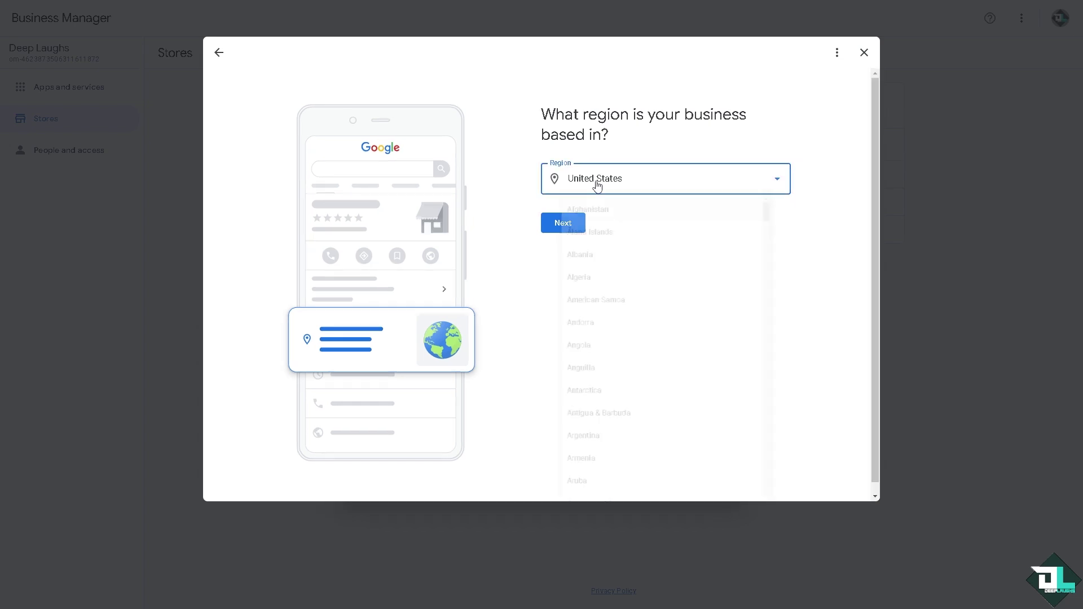
left_click(848, 233)
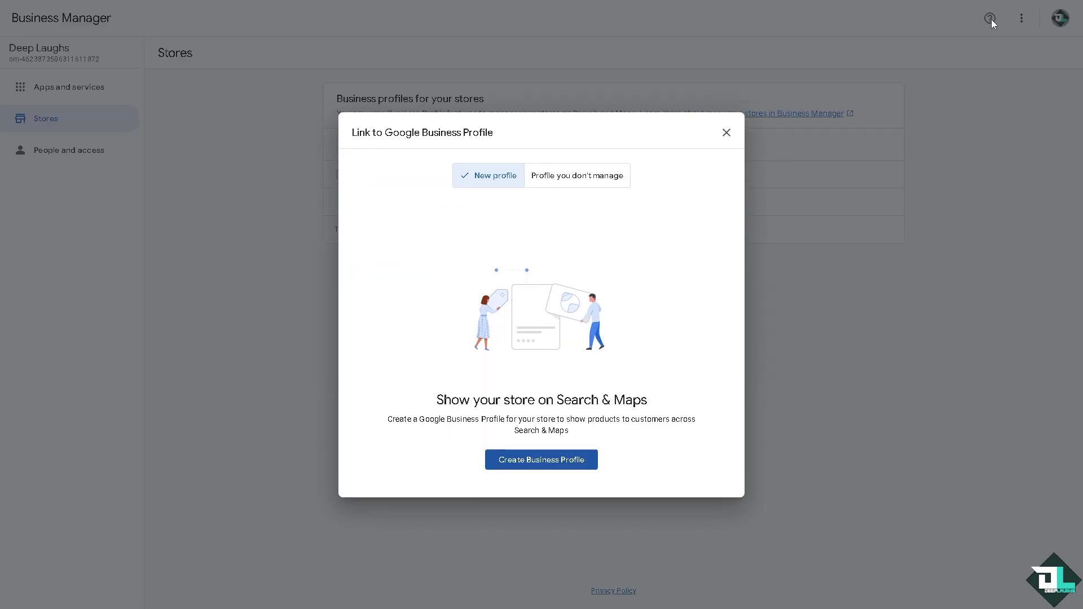
Leave the Business Profile setup and read the Business Manager help article in the Help panel.
left_click(727, 133)
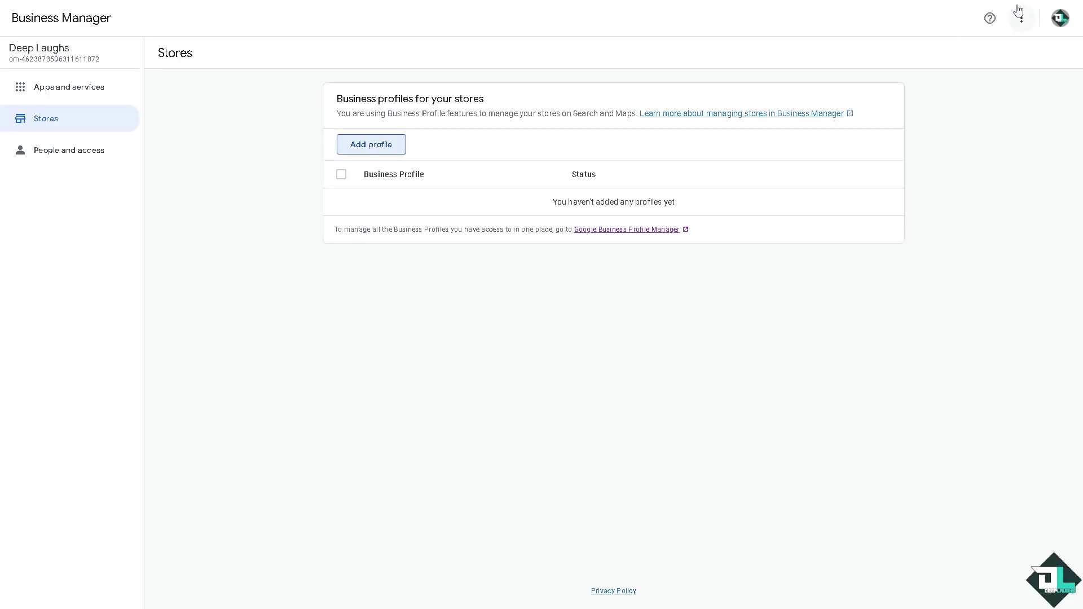
left_click(991, 19)
left_click(973, 66)
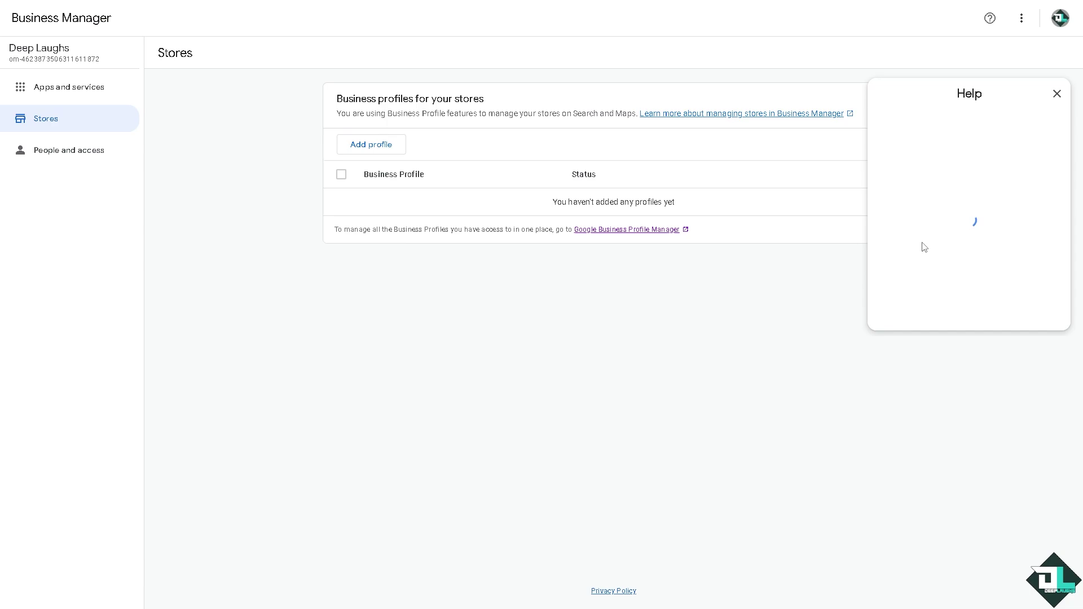
scroll(940, 263, "down", 15)
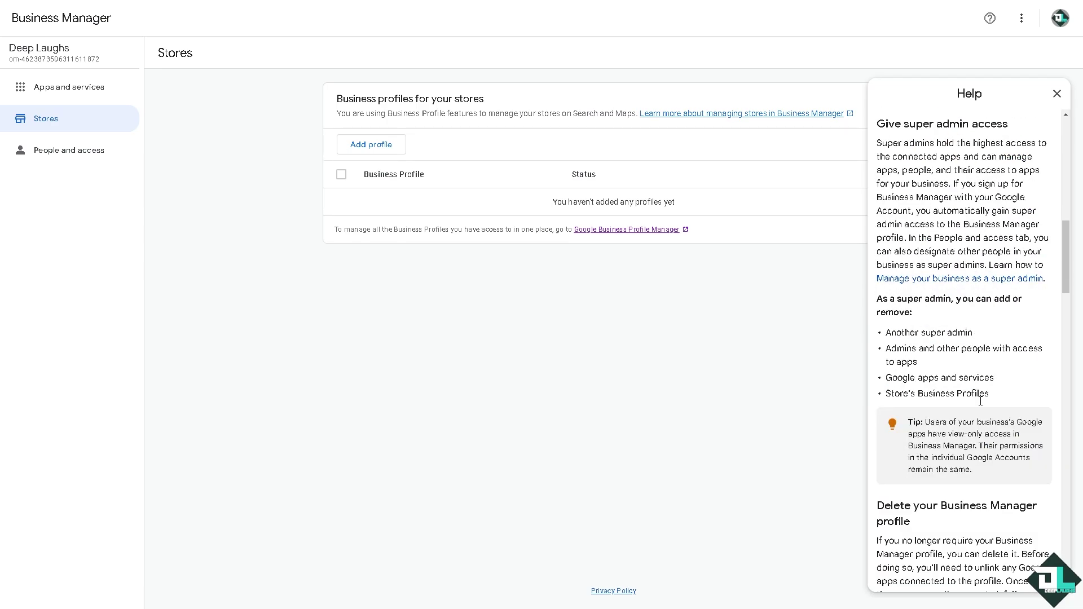
scroll(957, 440, "down", 9)
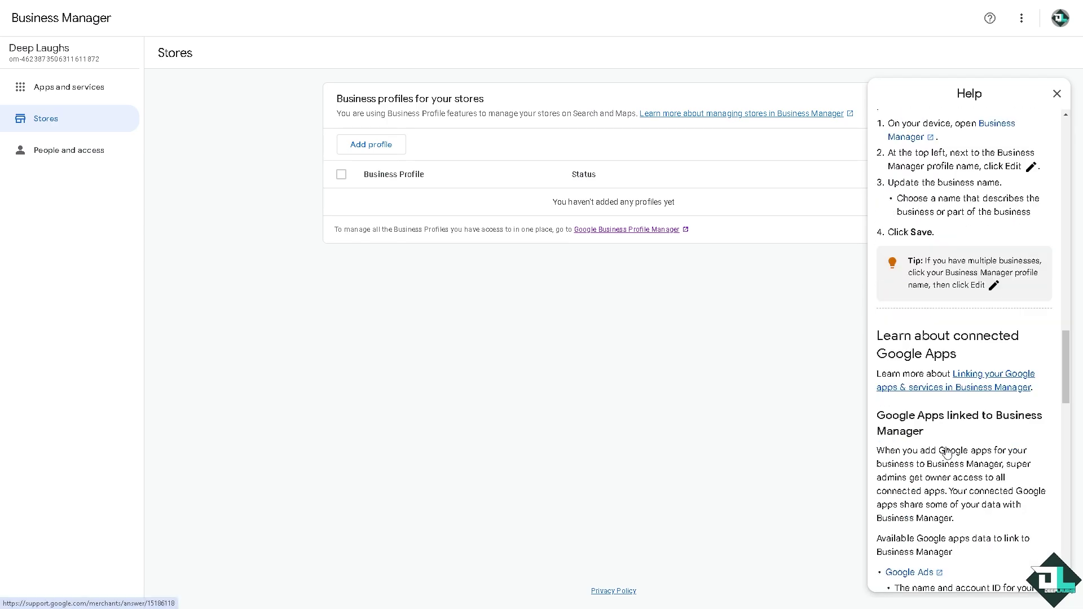
scroll(947, 446, "down", 10)
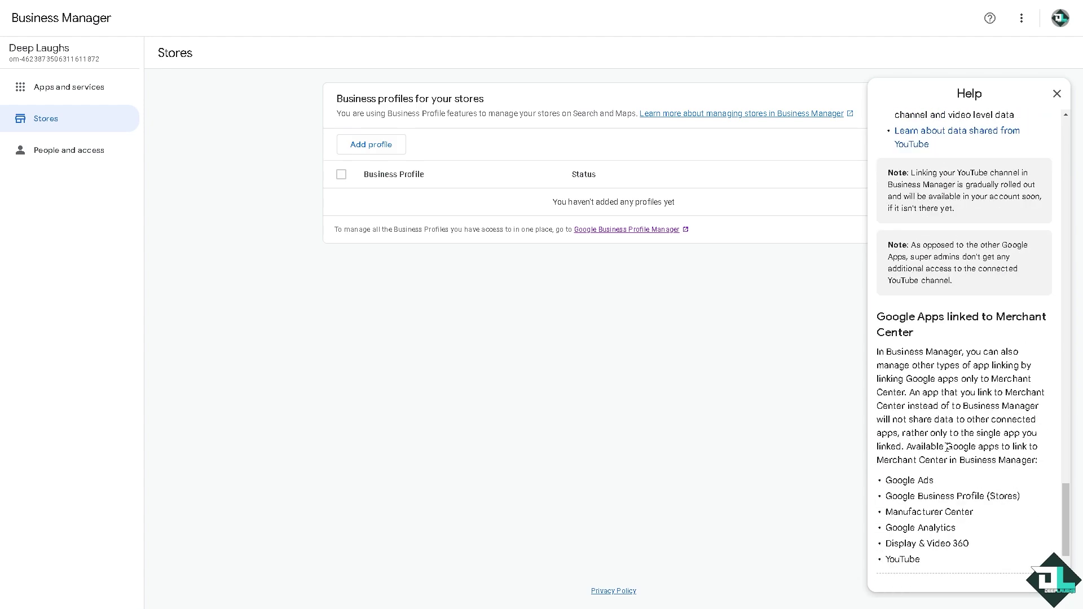
Open the Business Manager contact form and paste 'How to Change Currency in Google Merchant Center' as End Customer Company Name.
left_click(902, 522)
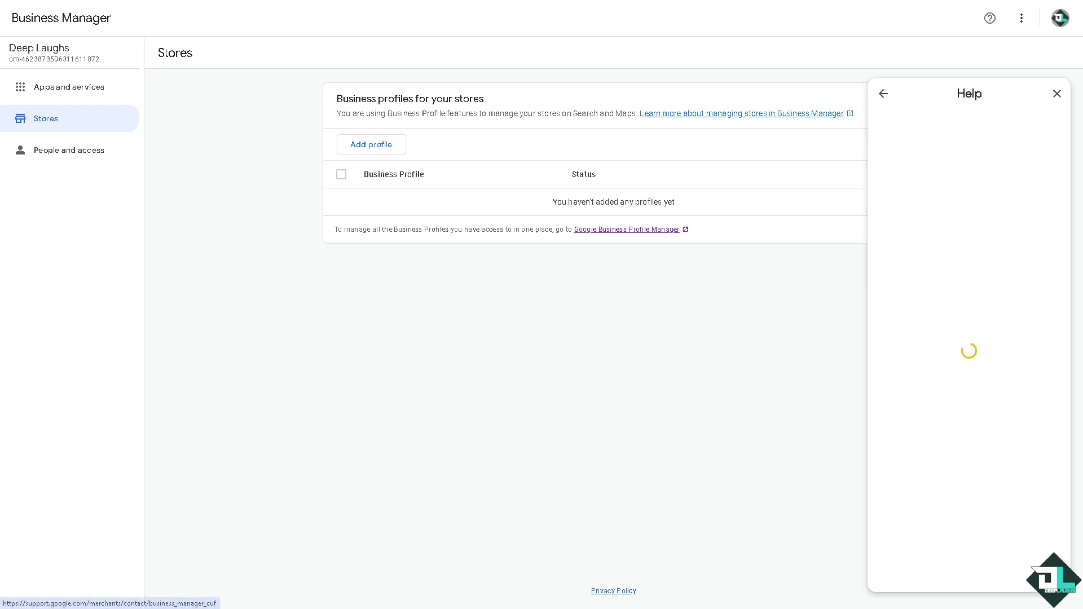
left_click(937, 277)
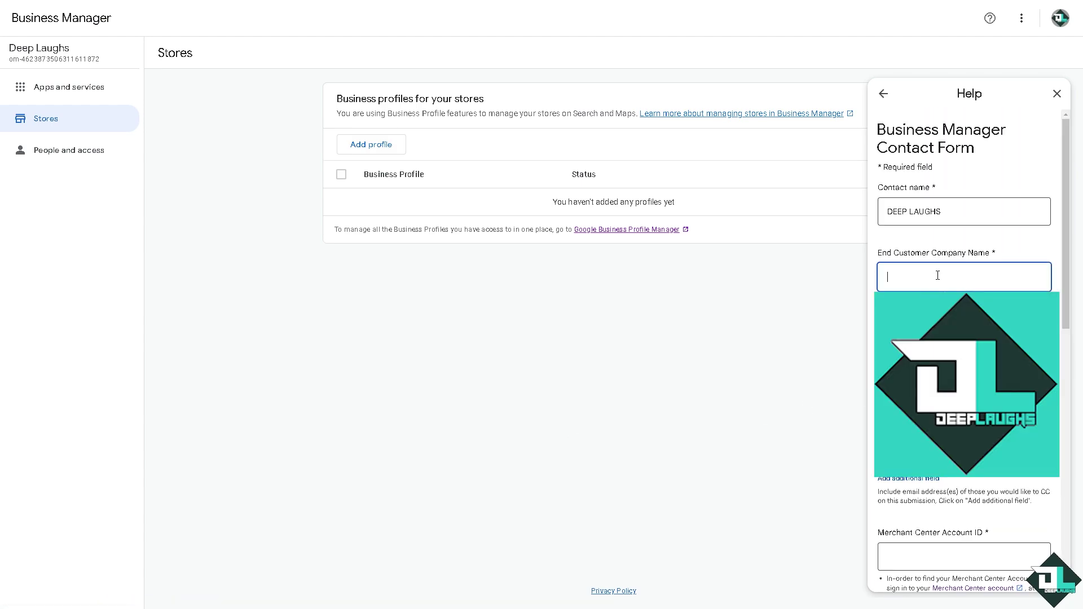
type("How to Change Currency in Google Merchant Center")
key("ctrl+a")
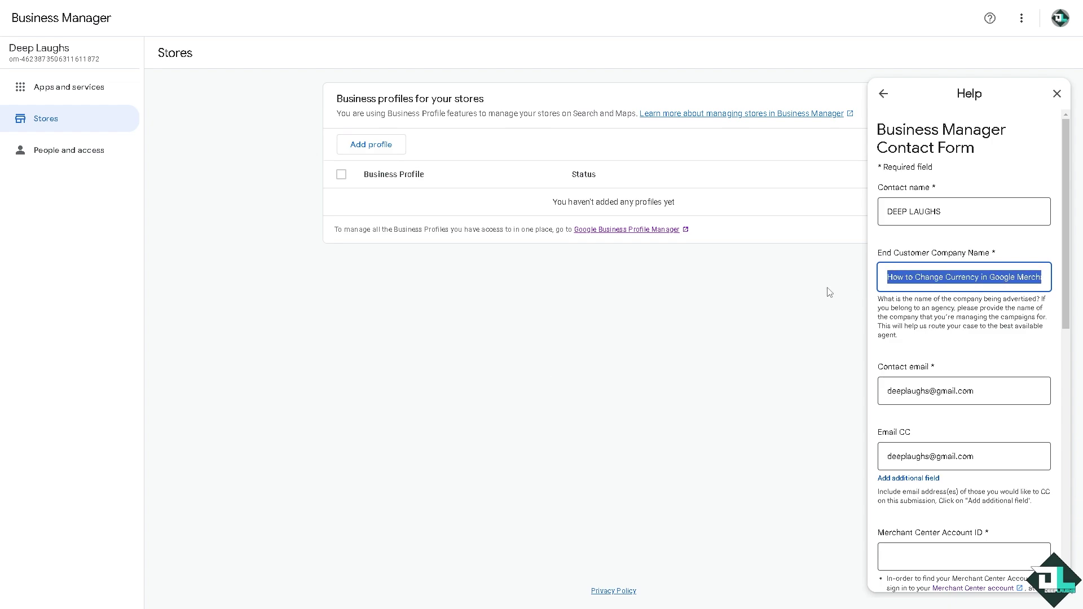
left_click(625, 410)
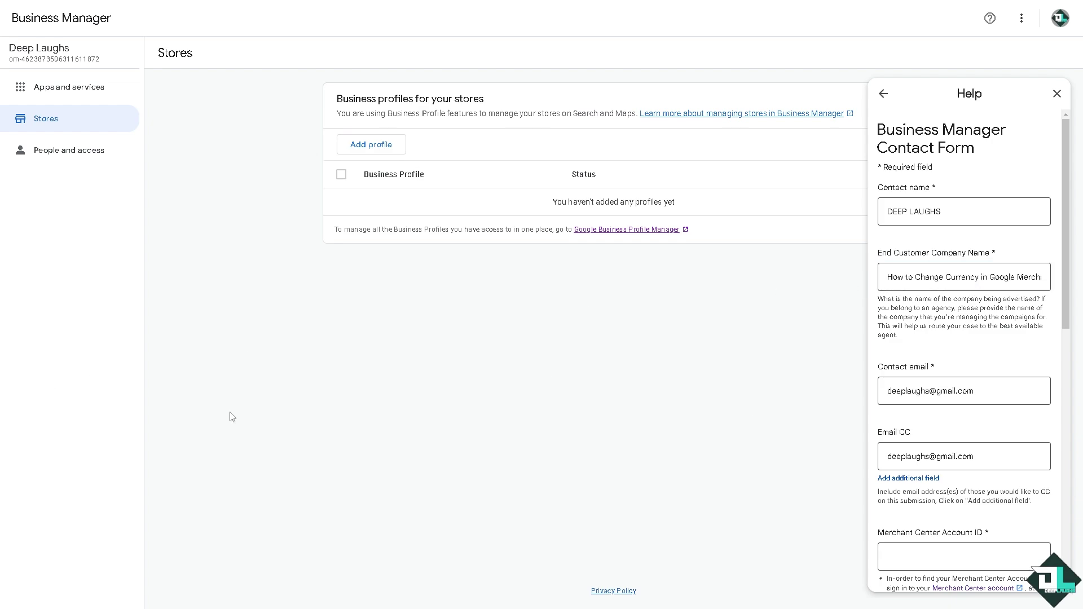